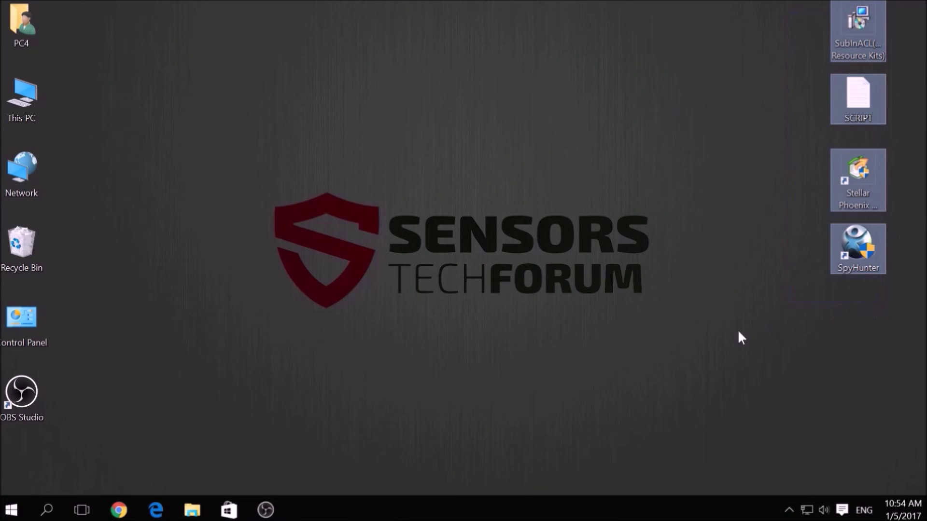
# Step: Open the Run dialog with an empty Open field, moved to the centre of the screen
pyautogui.click(677, 343)
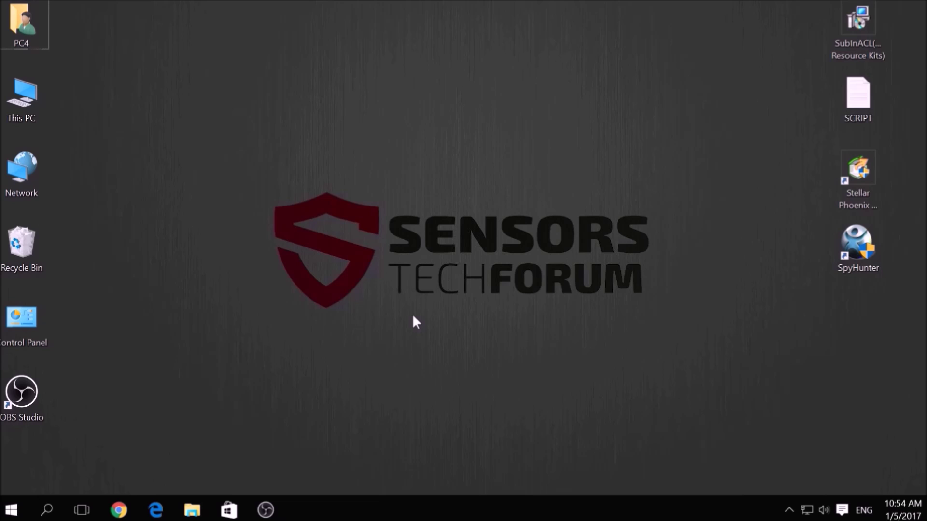
pyautogui.press('super+r')
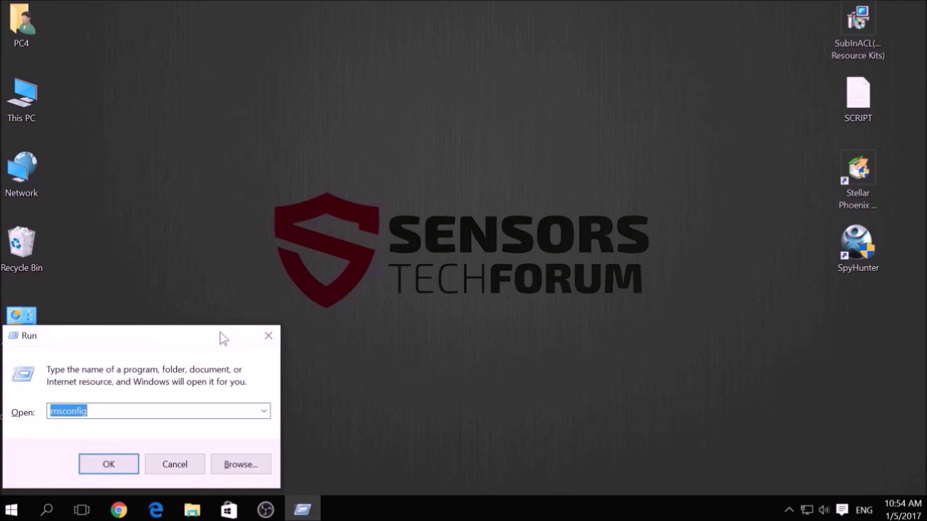
pyautogui.press('BackSpace')
pyautogui.moveTo(202, 333); pyautogui.dragTo(516, 203)
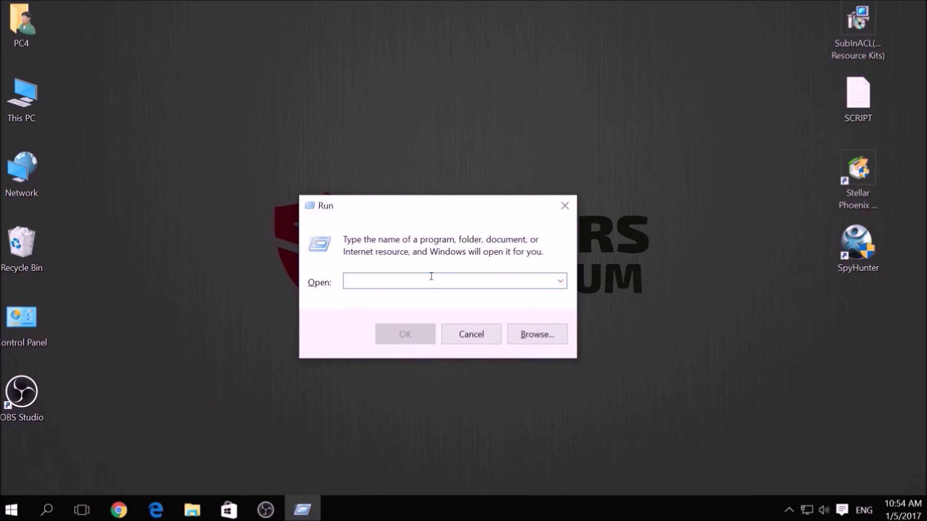
pyautogui.write('ms')
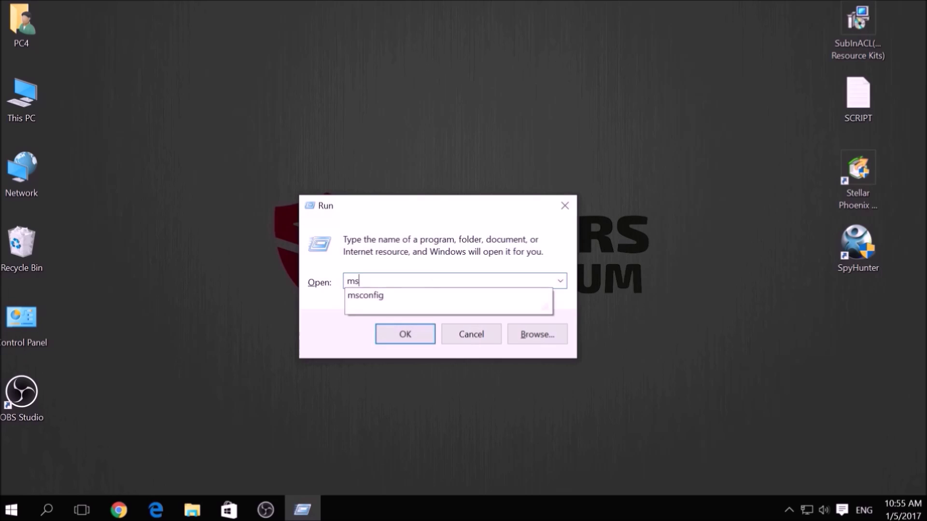
pyautogui.write('config')
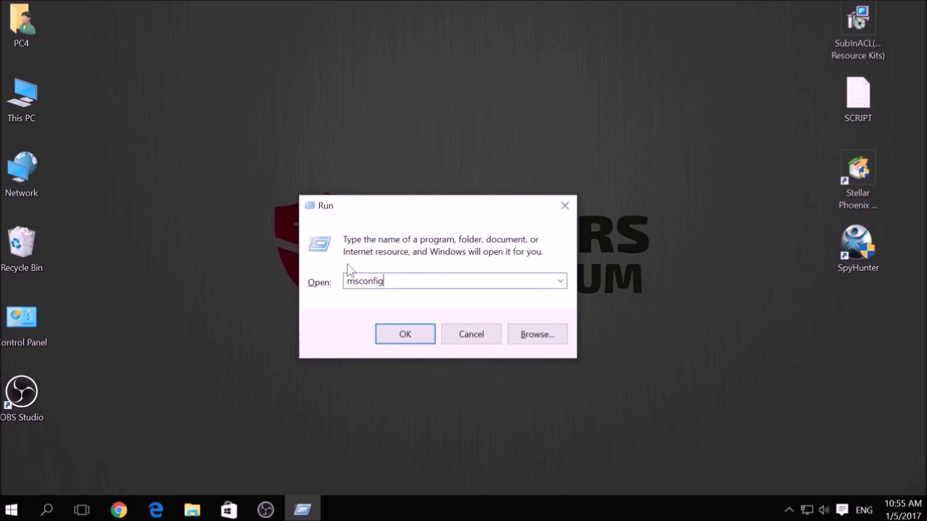
# Step: Launch msconfig, then apply Safe boot with the Network option on the Boot tab
pyautogui.click(407, 333)
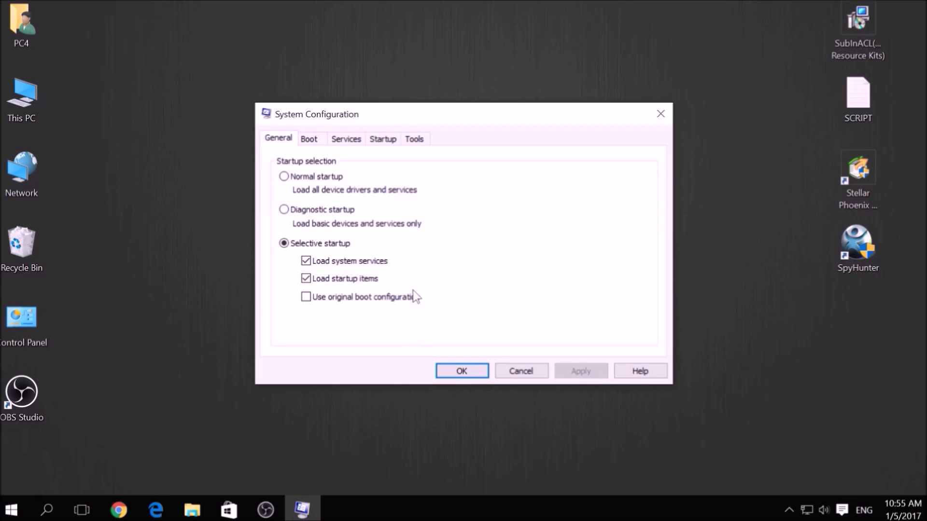
pyautogui.click(321, 143)
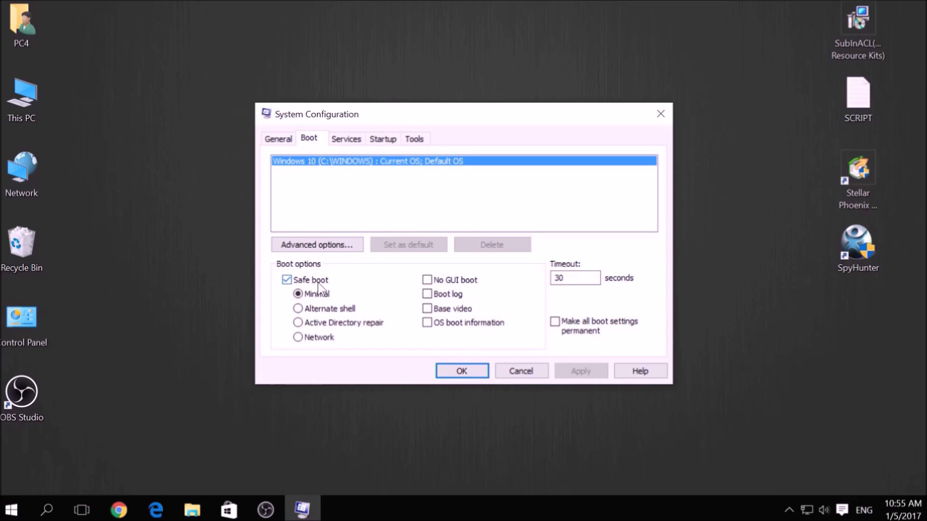
pyautogui.click(320, 338)
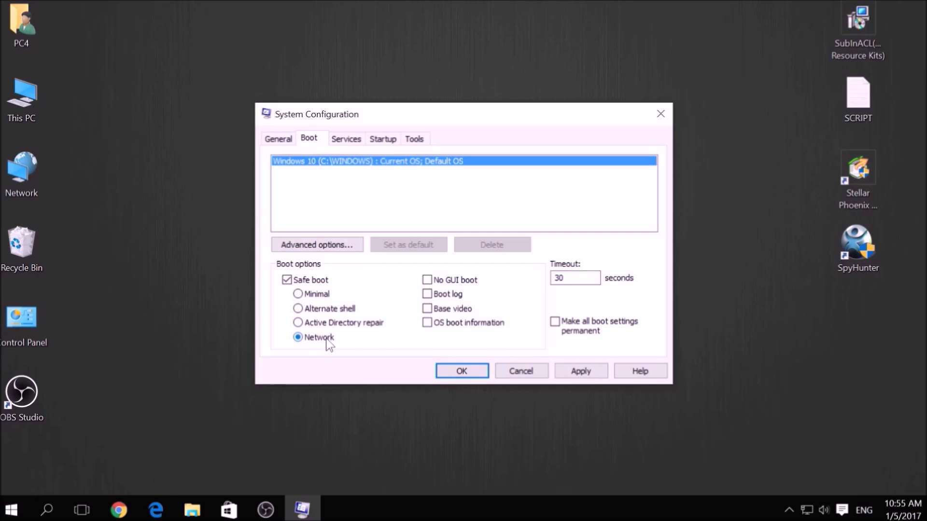
pyautogui.click(557, 365)
pyautogui.click(450, 372)
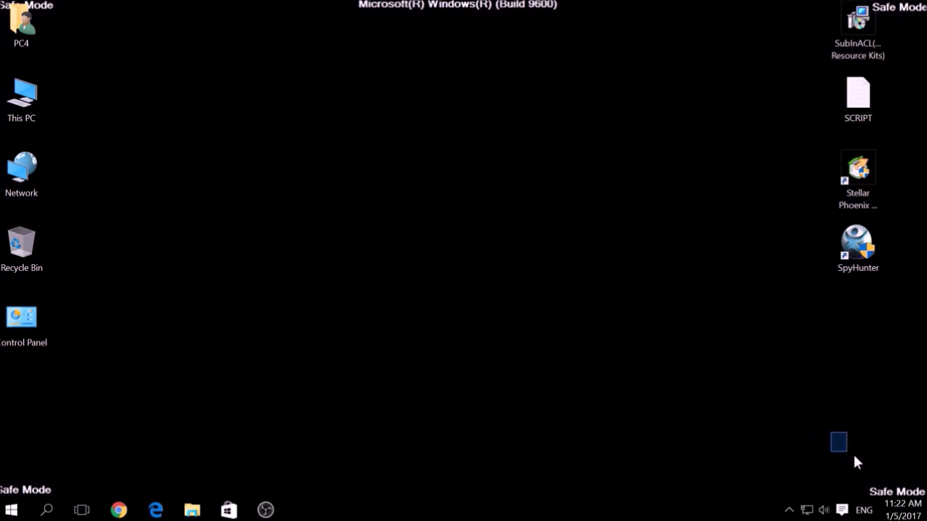
# Step: Restart into Safe Mode and select the SubInACL desktop shortcut
pyautogui.moveTo(854, 455); pyautogui.dragTo(926, 497)
pyautogui.click(846, 53)
# Step: Open SCRIPT in Notepad, copy all its subinacl commands, and minimize the window
pyautogui.doubleClick(857, 86)
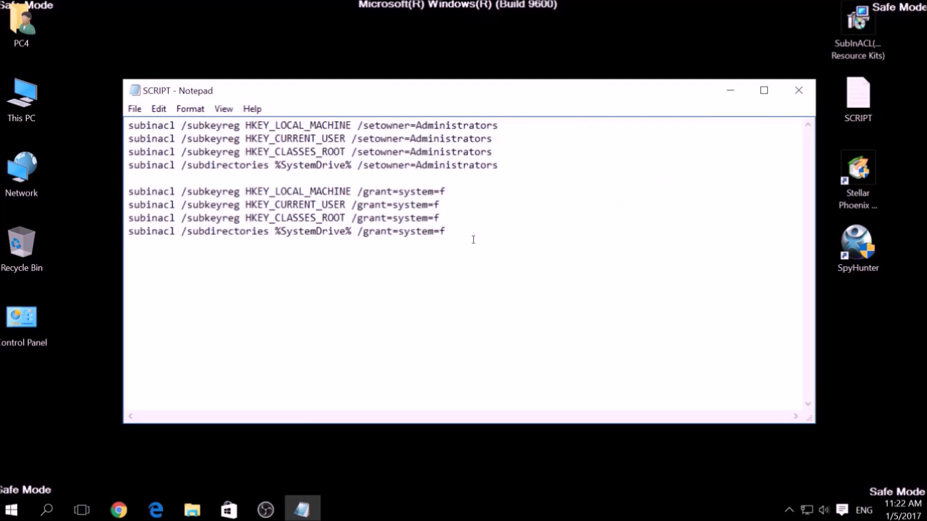
pyautogui.hotkey('ctrl', 'a')
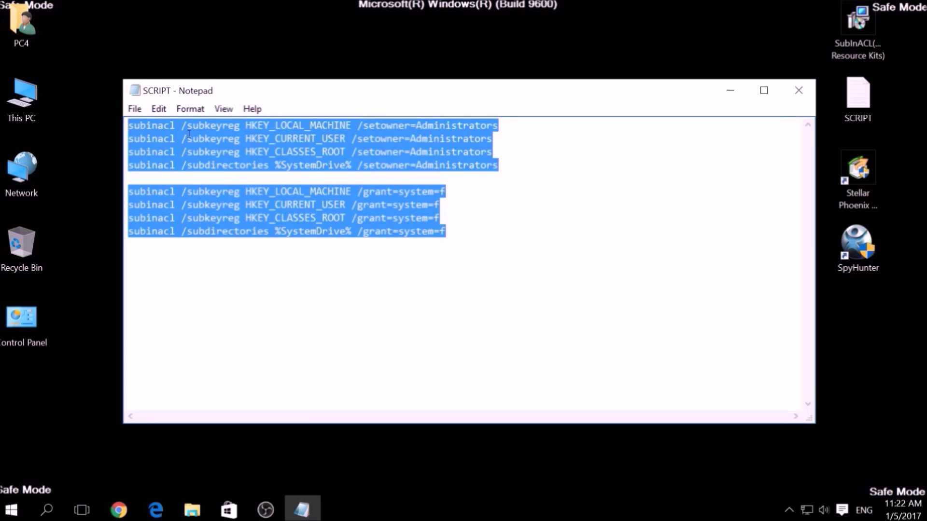
pyautogui.rightClick(248, 136)
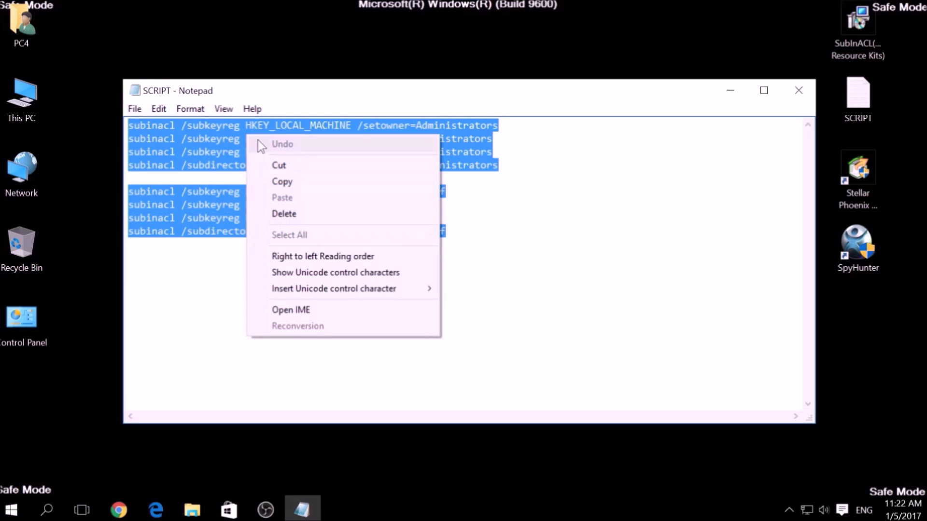
pyautogui.click(275, 181)
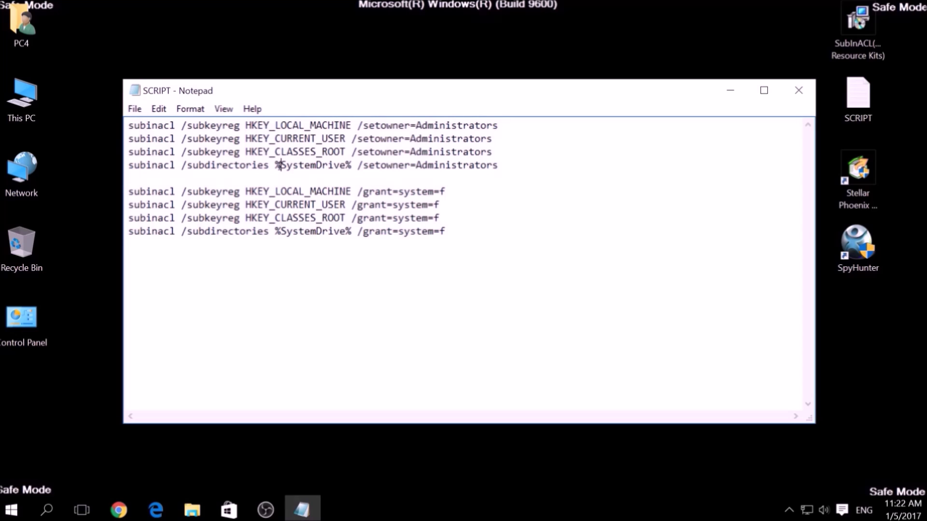
pyautogui.click(738, 96)
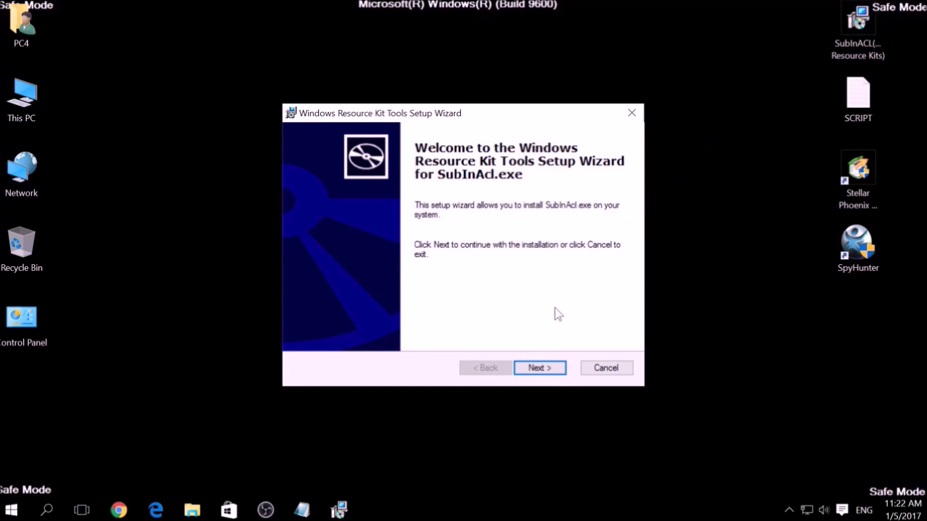
# Step: Accept the license and install SubInAcl.exe into the default folder, then finish the wizard
pyautogui.click(539, 365)
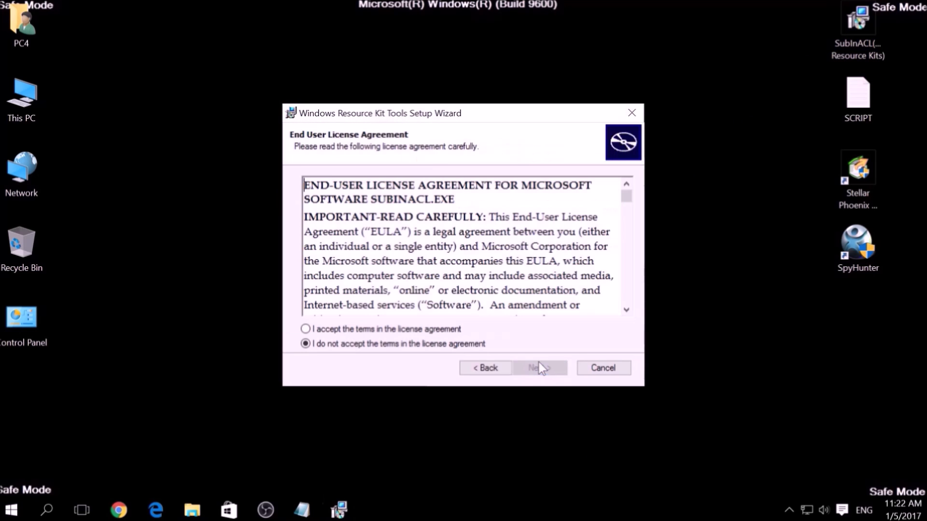
pyautogui.click(458, 330)
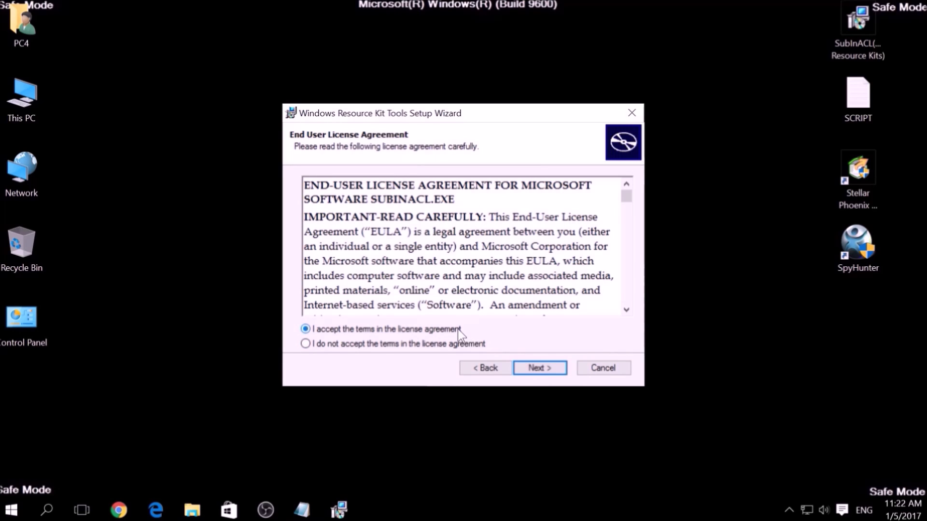
pyautogui.click(524, 366)
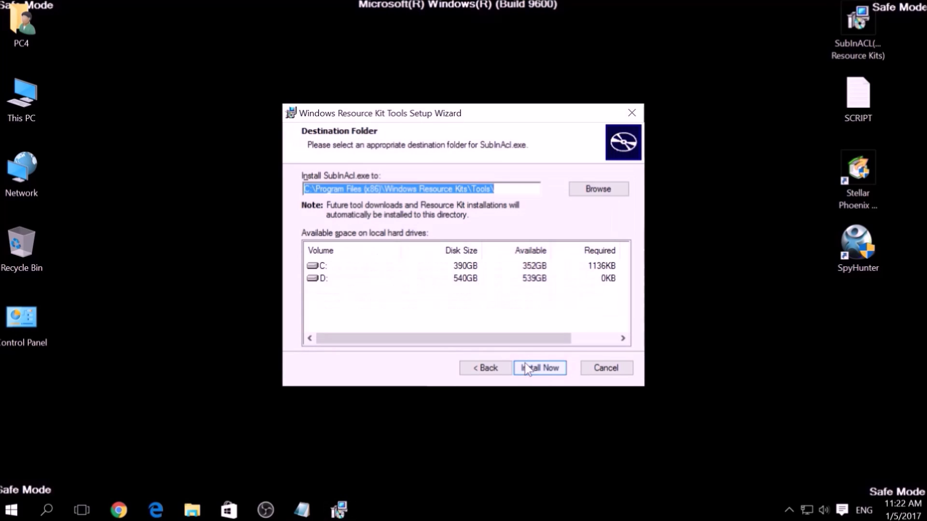
pyautogui.click(527, 368)
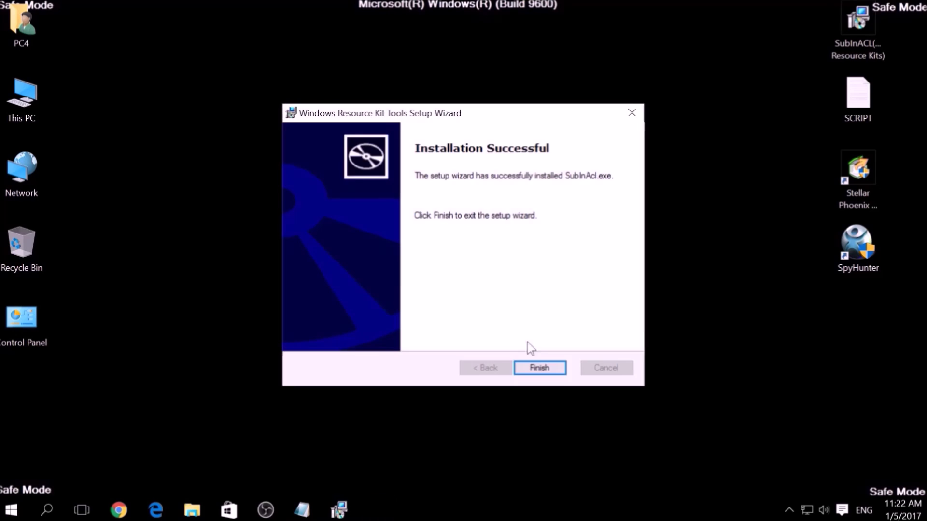
pyautogui.click(535, 369)
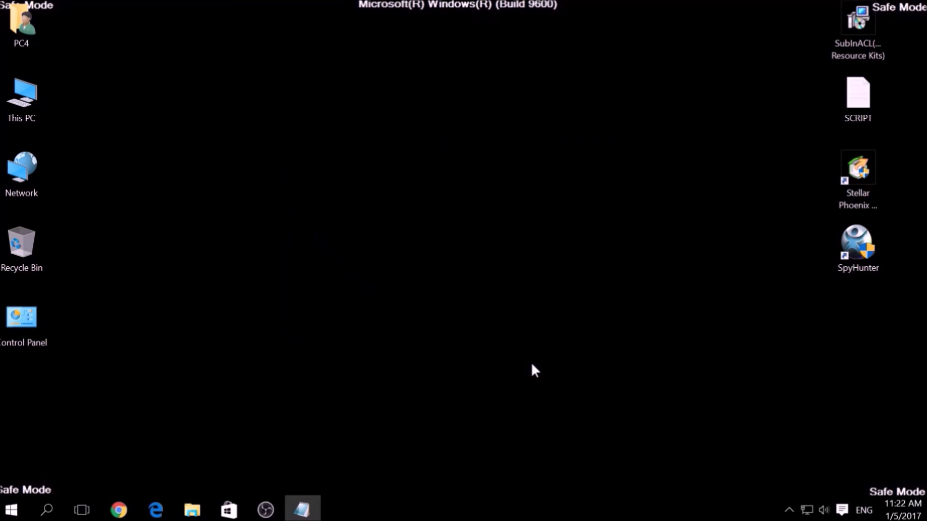
# Step: Restore the SCRIPT Notepad window, select the subinacl command lines, and show the File menu
pyautogui.click(310, 499)
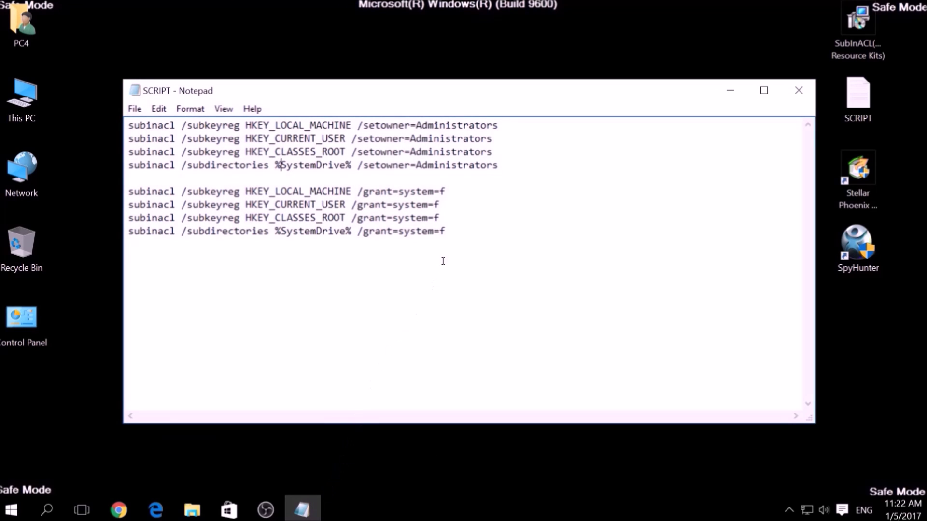
pyautogui.moveTo(451, 243); pyautogui.dragTo(124, 121)
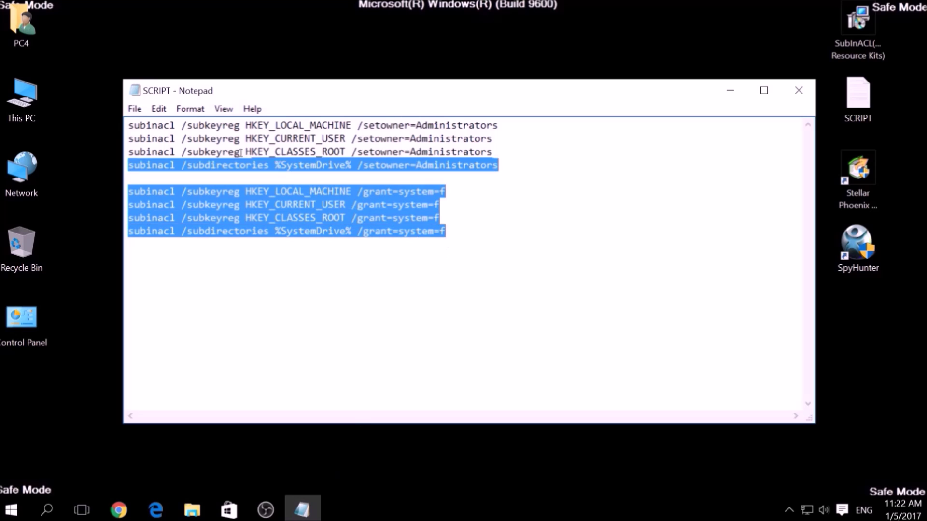
pyautogui.click(131, 112)
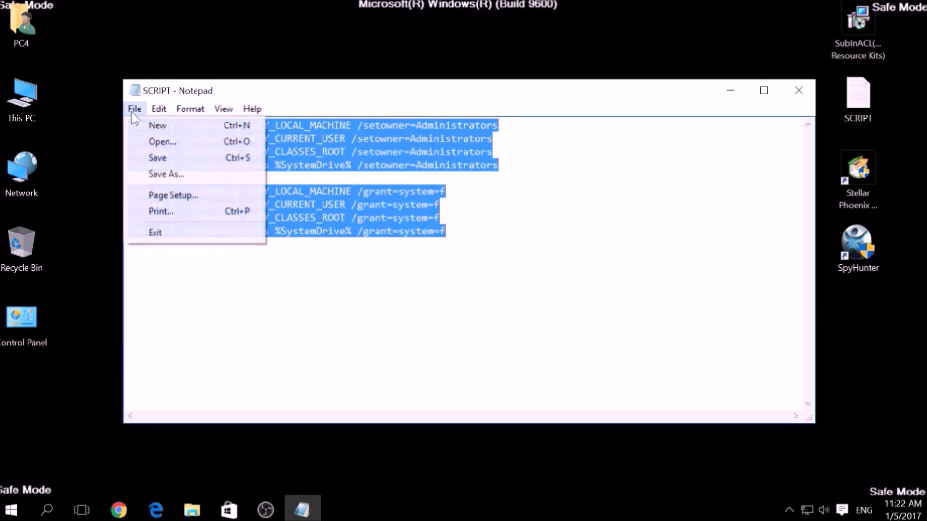
# Step: Save the commands to the Desktop as FIX.BAT, with Save as type set to All Files
pyautogui.click(169, 176)
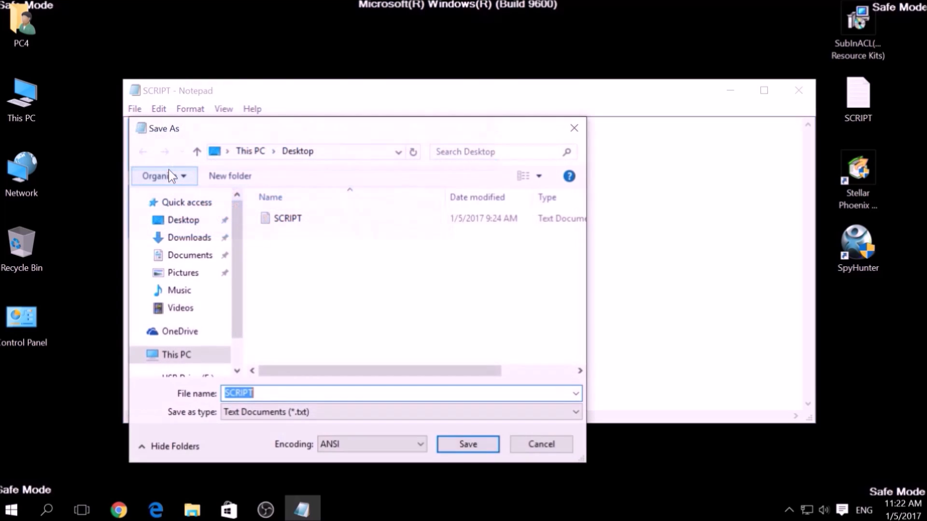
pyautogui.click(179, 226)
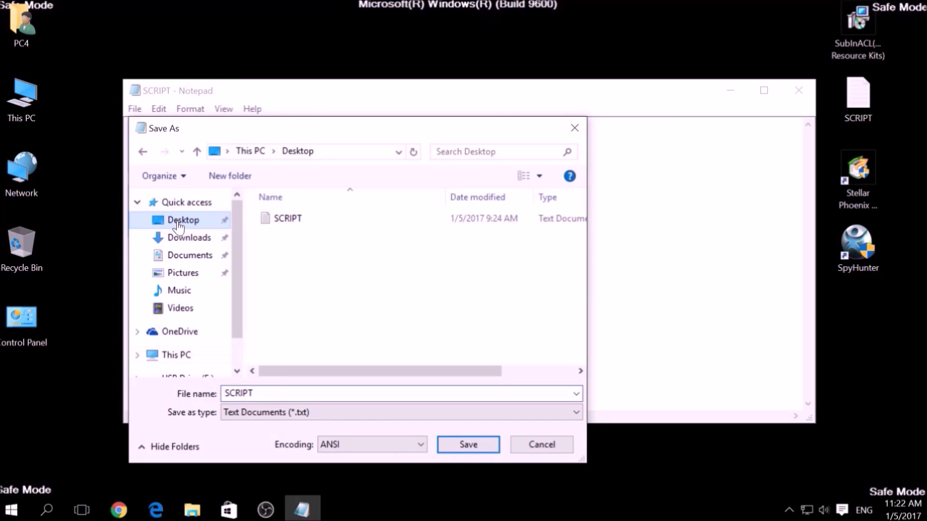
pyautogui.click(252, 393)
pyautogui.doubleClick(252, 393)
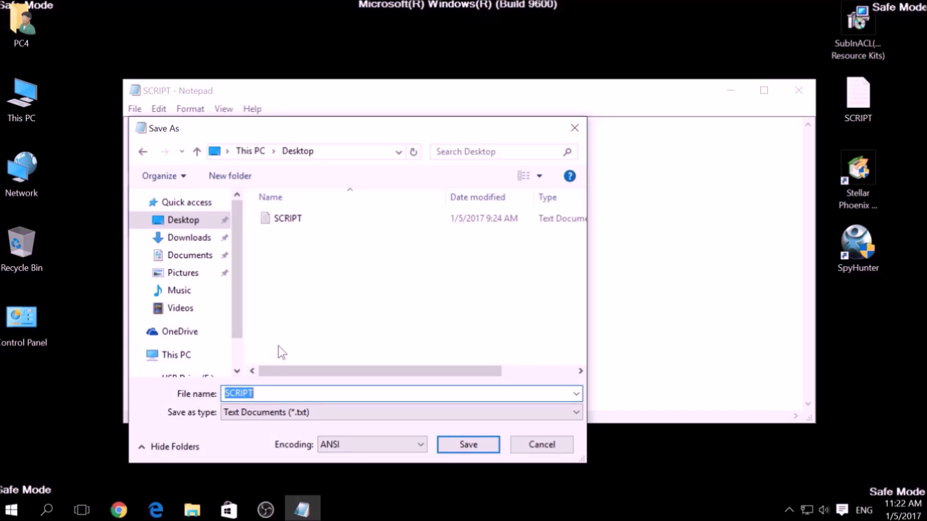
pyautogui.write('FIX')
pyautogui.write('.B')
pyautogui.write('AT')
pyautogui.hotkey('shift', 'Left')
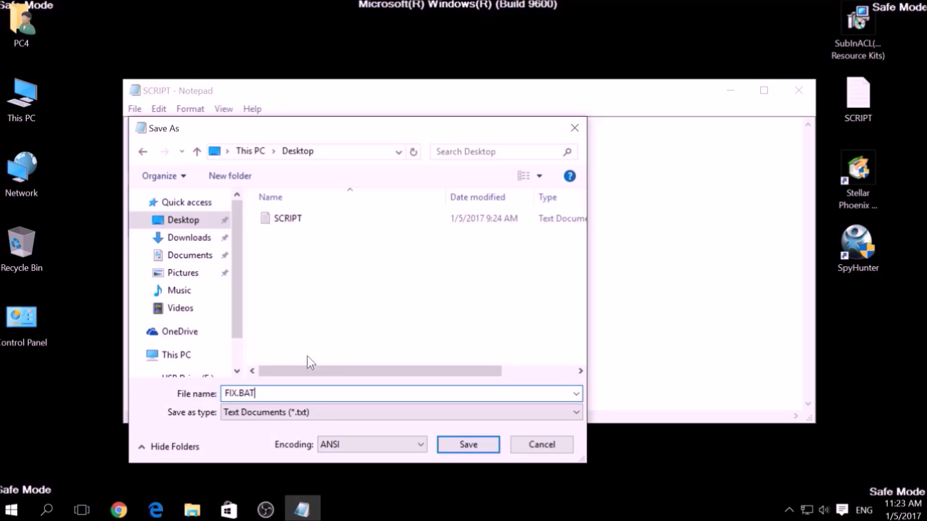
pyautogui.hotkey('shift', 'Left')
pyautogui.hotkey('shift', 'Left')
pyautogui.click(247, 414)
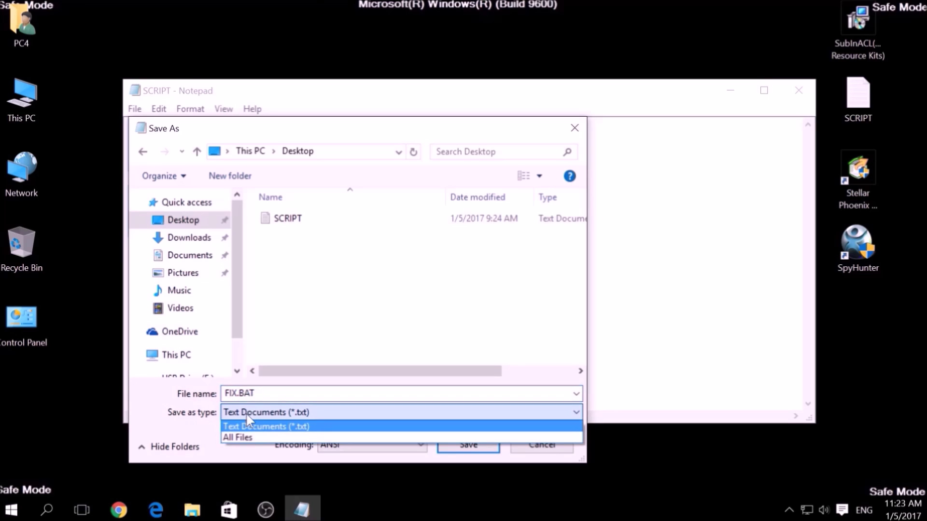
pyautogui.click(250, 439)
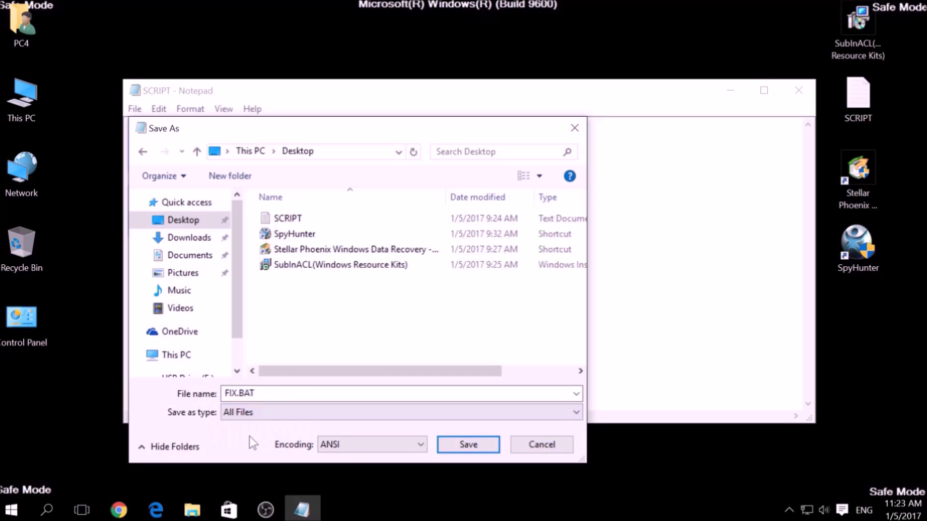
pyautogui.click(457, 440)
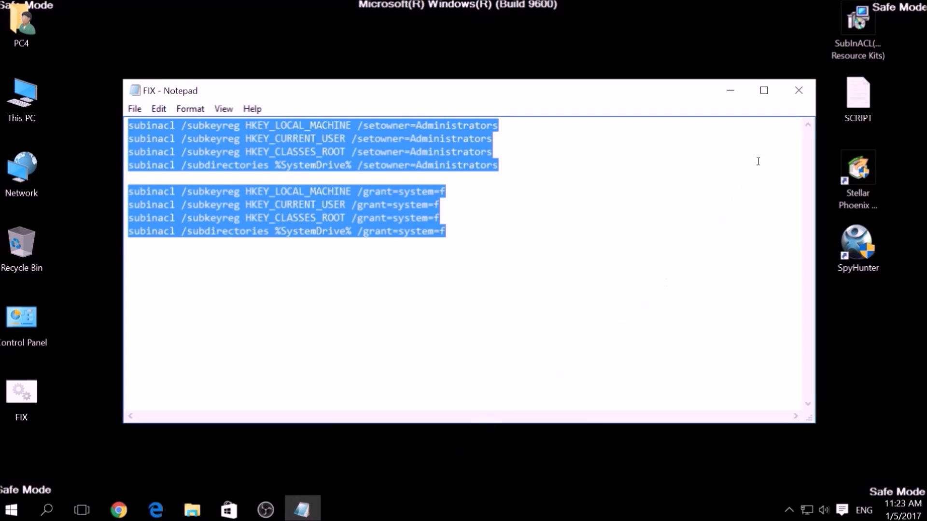
# Step: Close the FIX document and copy the FIX batch file from the desktop
pyautogui.click(799, 90)
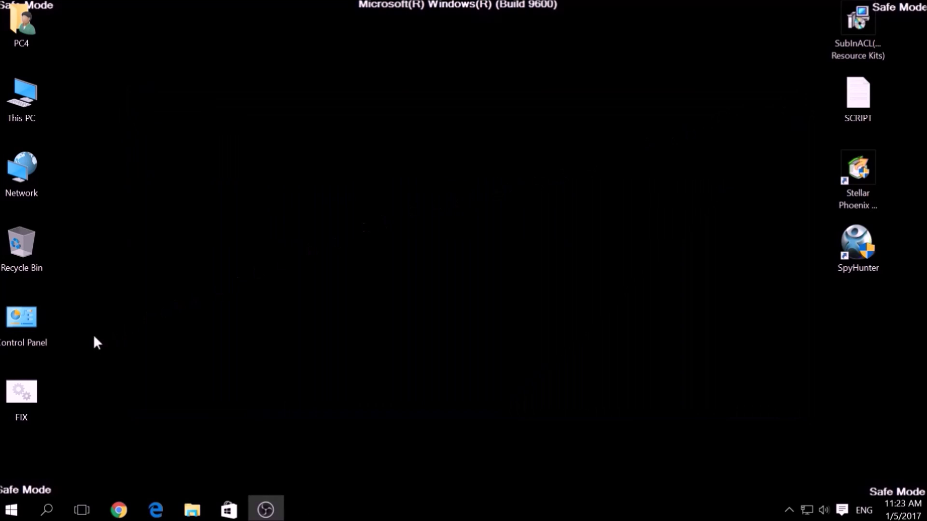
pyautogui.click(28, 388)
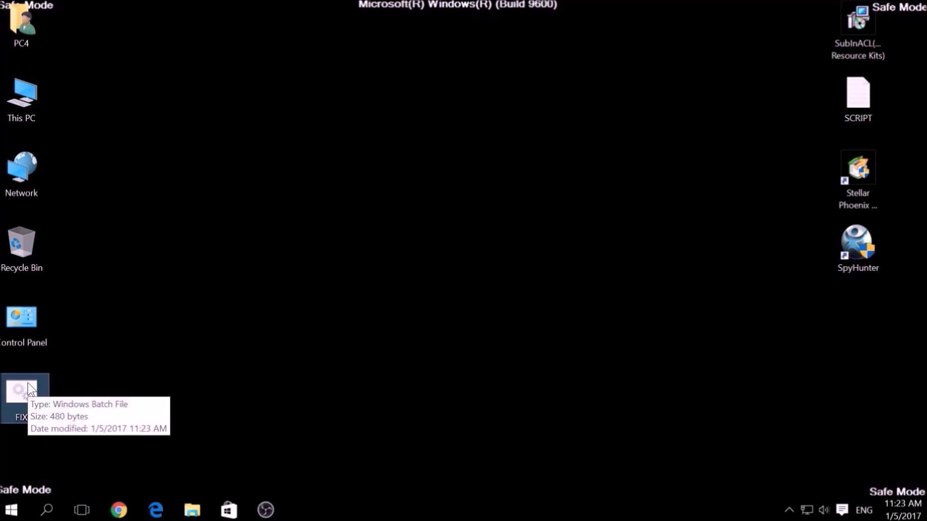
pyautogui.rightClick(27, 383)
pyautogui.click(68, 295)
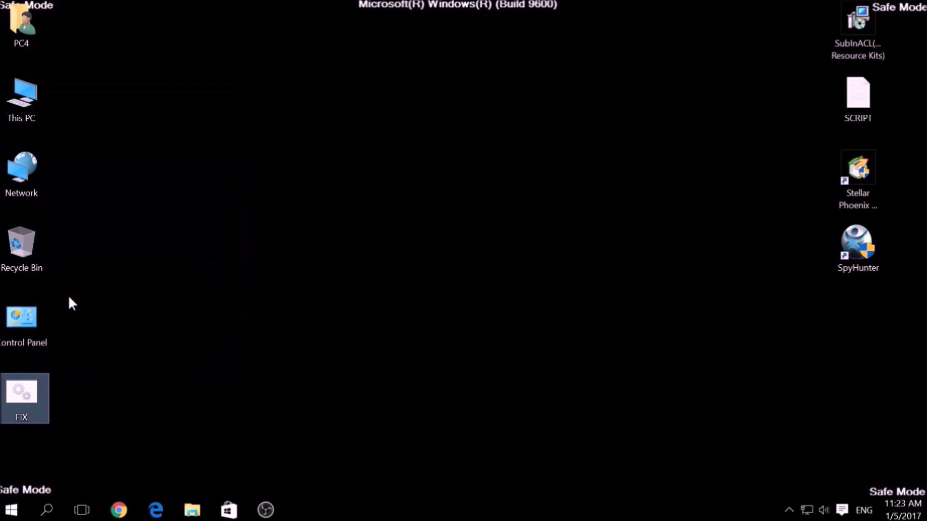
# Step: Browse to C:\Program Files (x86)\Windows Resource Kits\Tools in File Explorer
pyautogui.doubleClick(35, 102)
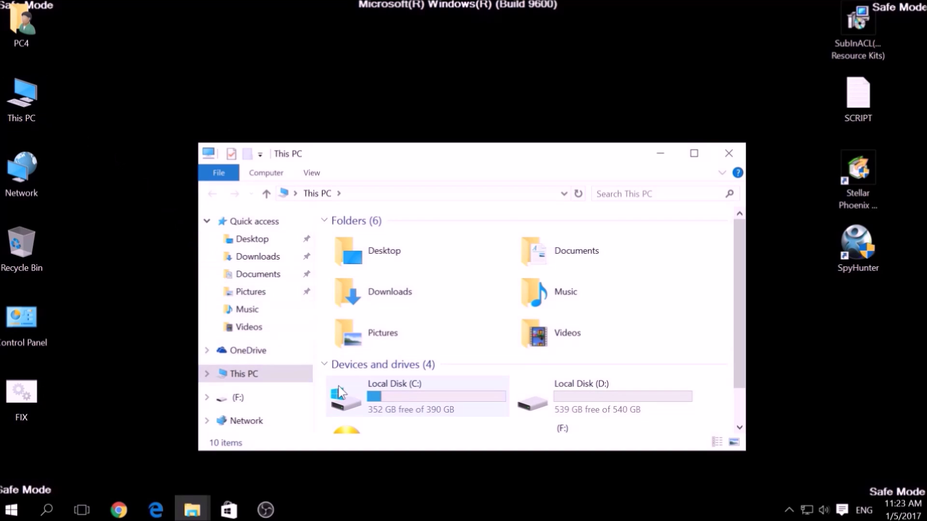
pyautogui.doubleClick(348, 396)
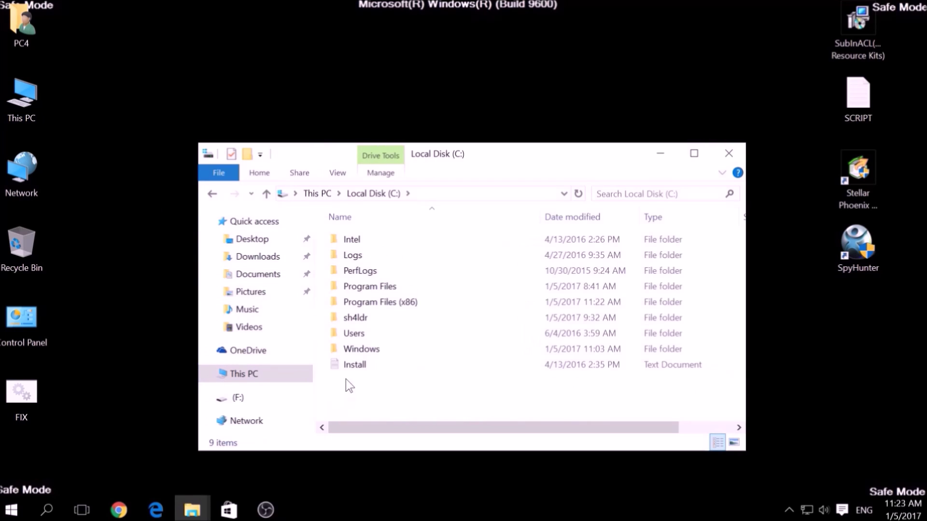
pyautogui.doubleClick(369, 303)
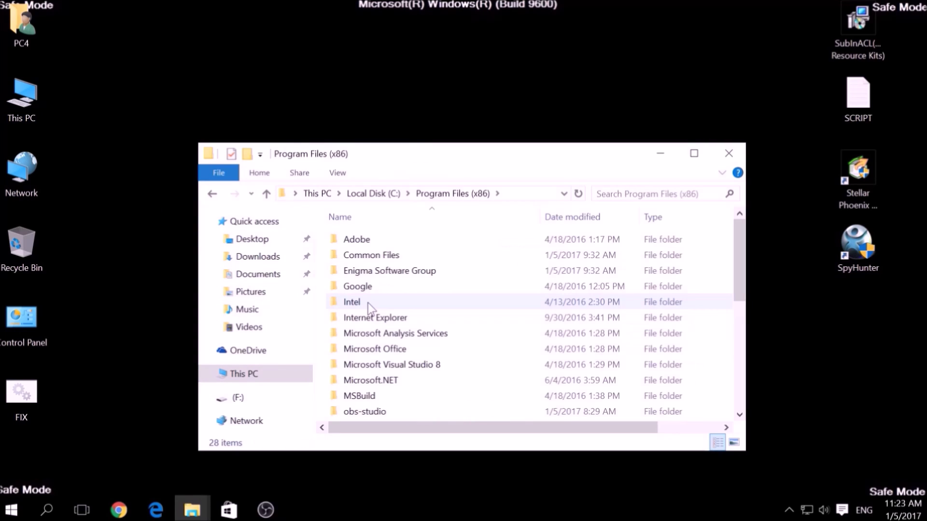
pyautogui.click(368, 304)
pyautogui.press('w')
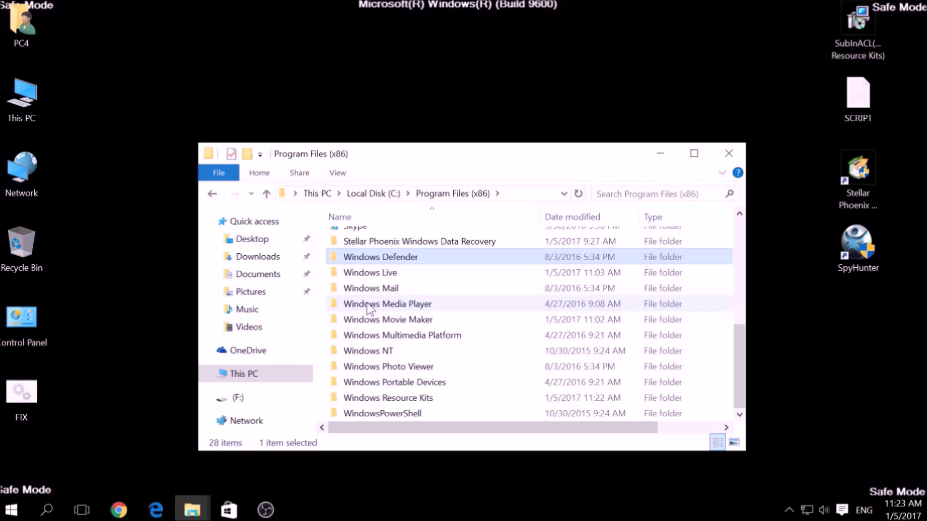
pyautogui.doubleClick(379, 398)
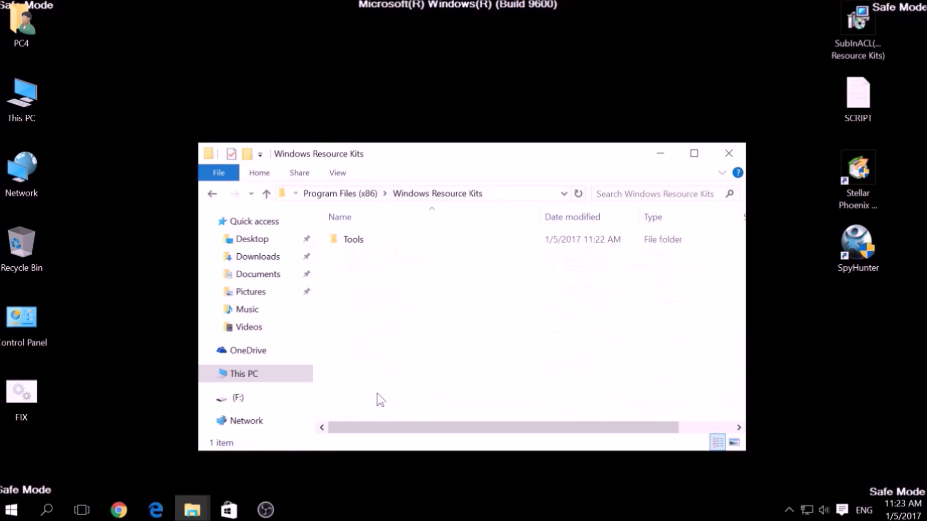
pyautogui.doubleClick(352, 247)
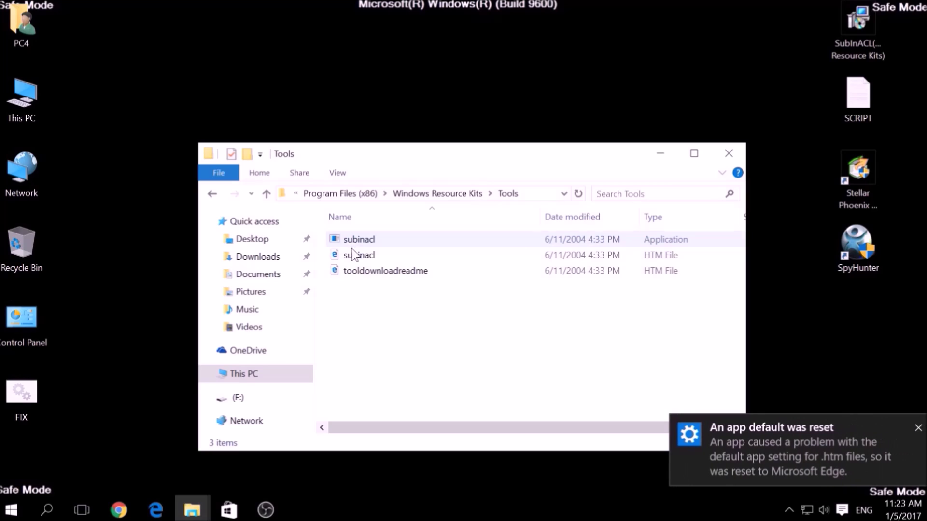
# Step: Paste FIX into the Tools folder with administrator permission, then close Explorer
pyautogui.rightClick(350, 301)
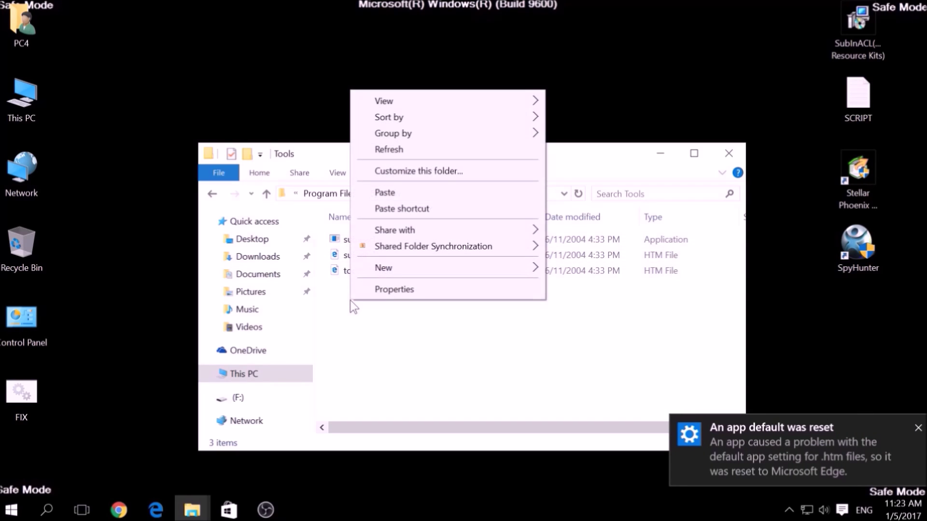
pyautogui.click(379, 192)
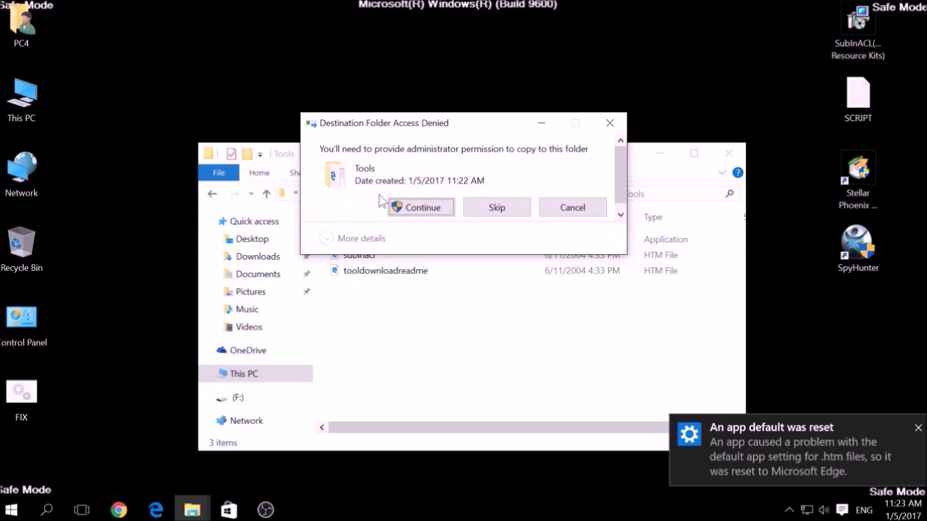
pyautogui.click(408, 209)
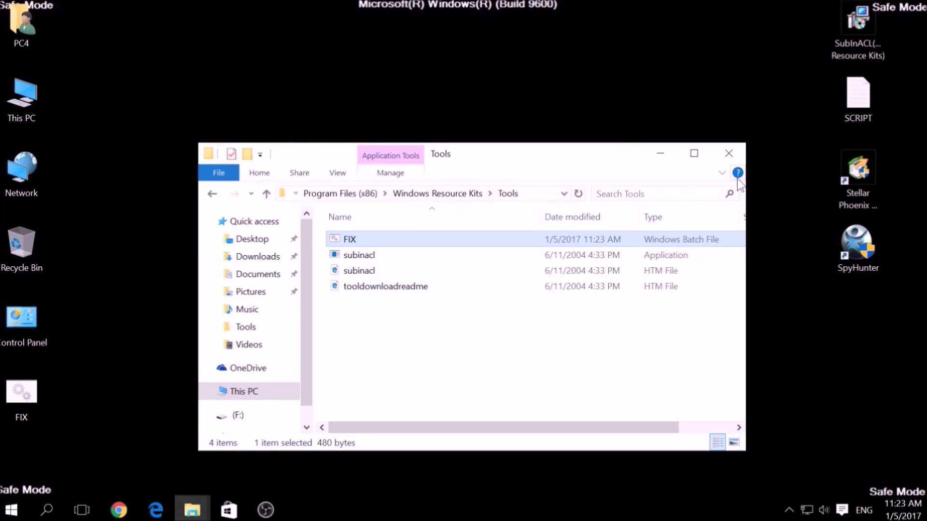
pyautogui.click(730, 155)
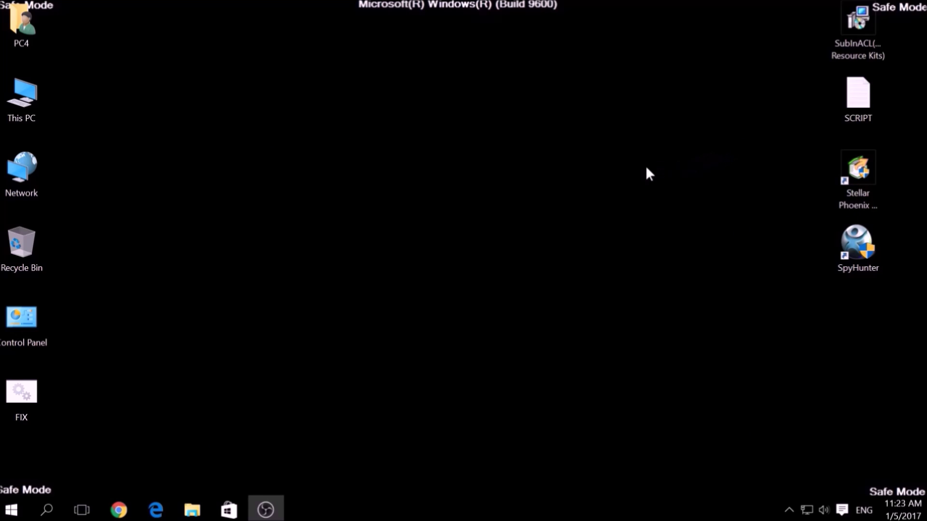
# Step: Search for cmd, run Command Prompt as administrator, and focus the new console
pyautogui.click(47, 510)
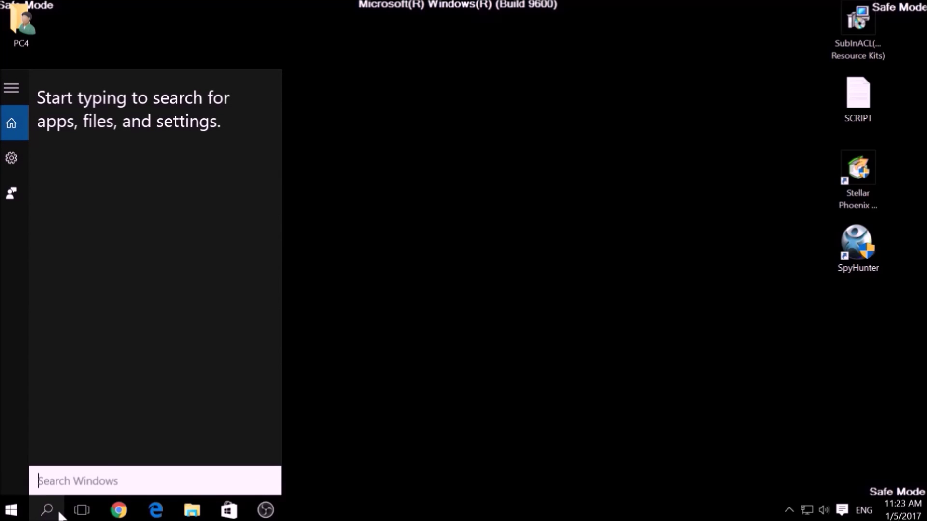
pyautogui.write('cmd')
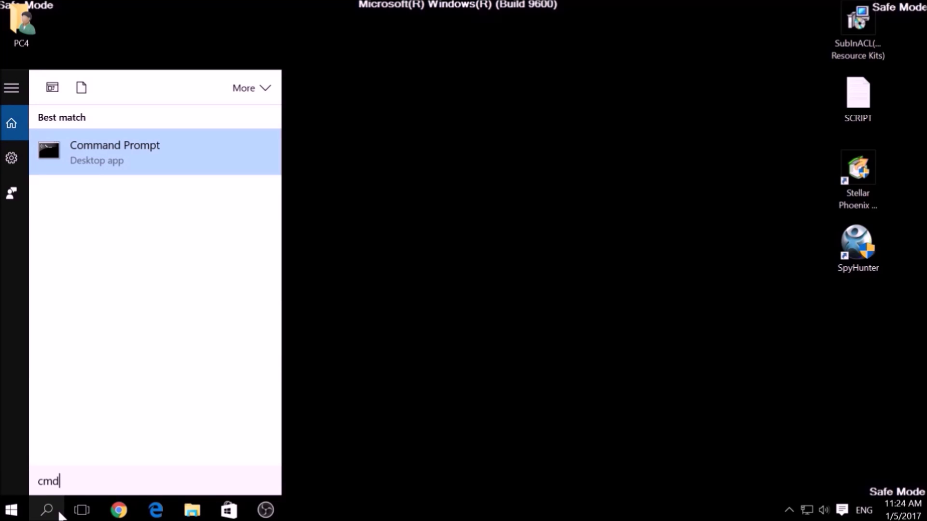
pyautogui.rightClick(105, 164)
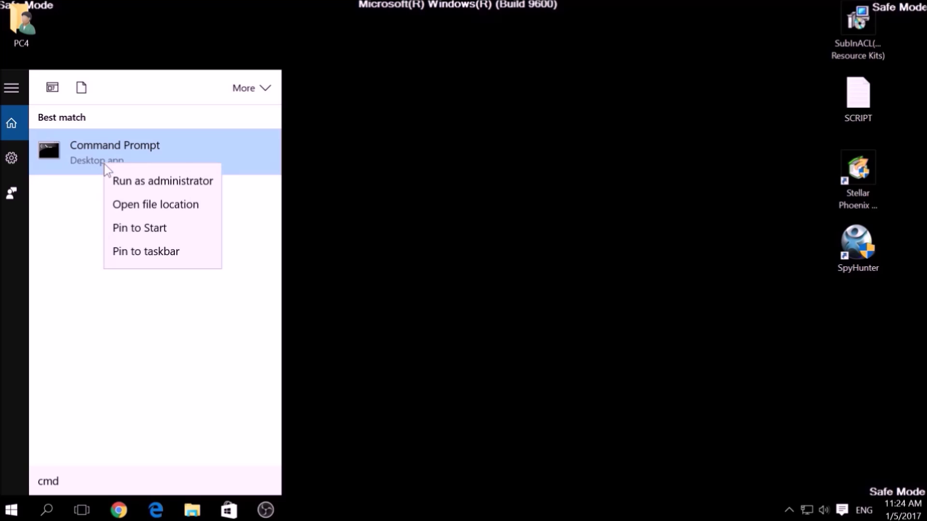
pyautogui.click(131, 185)
pyautogui.click(197, 155)
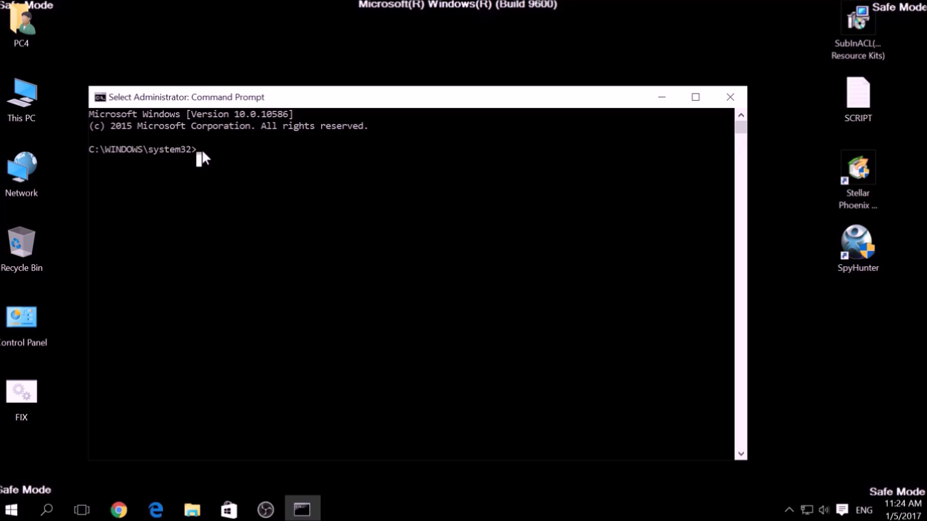
pyautogui.write('CD')
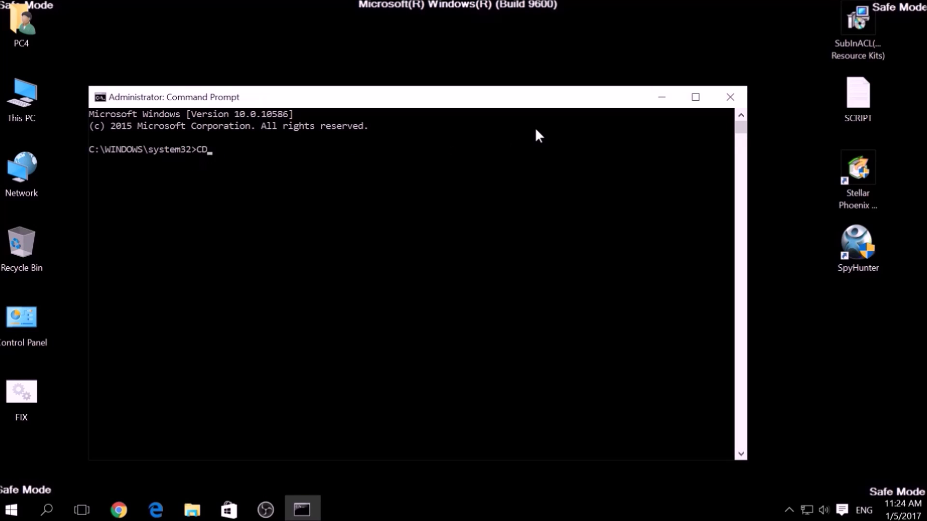
pyautogui.write(' C')
pyautogui.write(':\\')
pyautogui.write('Program')
pyautogui.write('File (X86')
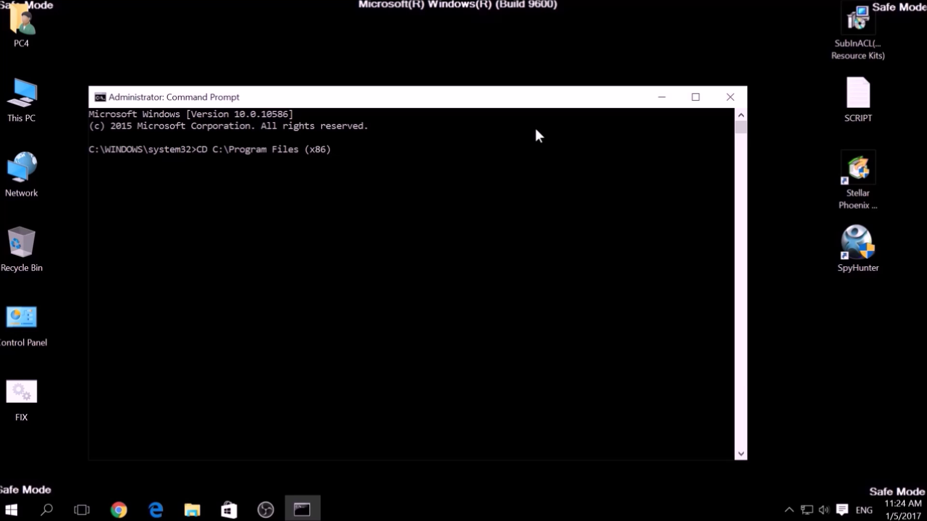
pyautogui.write('Wi')
pyautogui.write('ndows Resourc')
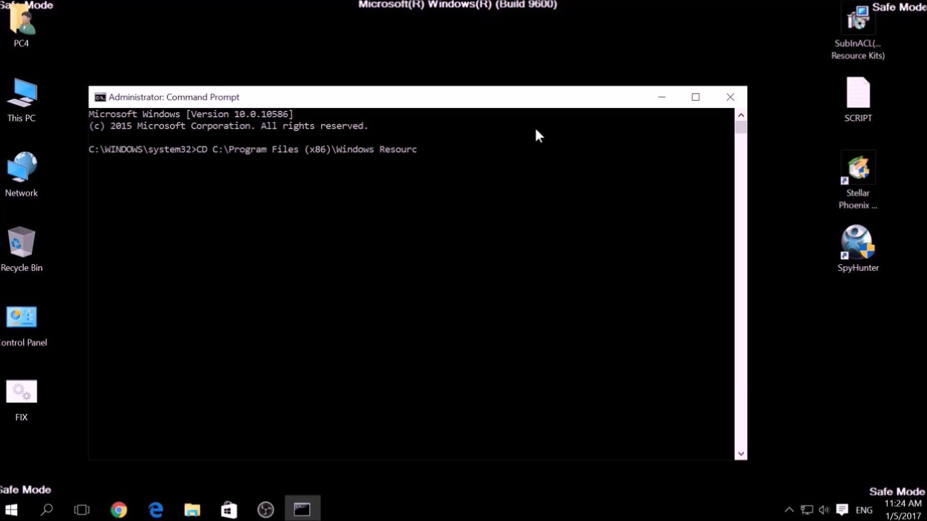
pyautogui.write('e Kits')
pyautogui.write('\\')
pyautogui.write('Tol')
pyautogui.write('l')
# Step: Fix the Tools typo and run CD C:\Program Files (x86)\Windows Resource Kits\Tools
pyautogui.press('BackSpace')
pyautogui.press('BackSpace')
pyautogui.write('ols')
pyautogui.press('Return')
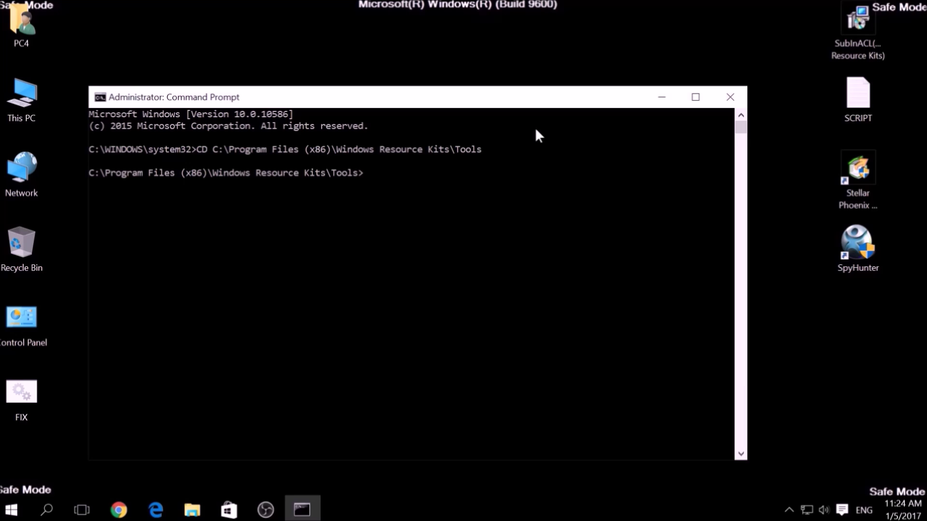
pyautogui.write('F')
pyautogui.write('IX.b')
pyautogui.write('at')
# Step: Run FIX.bat from the Tools folder prompt and close the console once it finishes
pyautogui.press('Return')
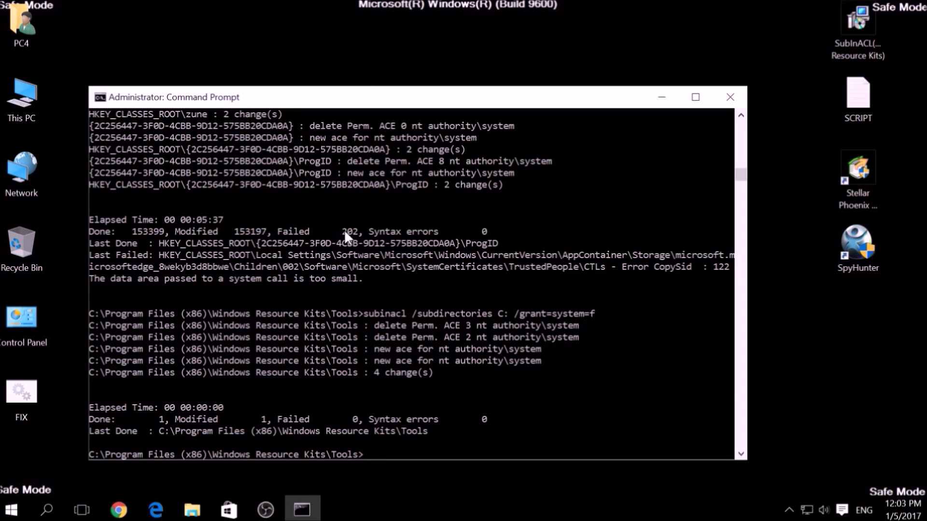
pyautogui.click(737, 94)
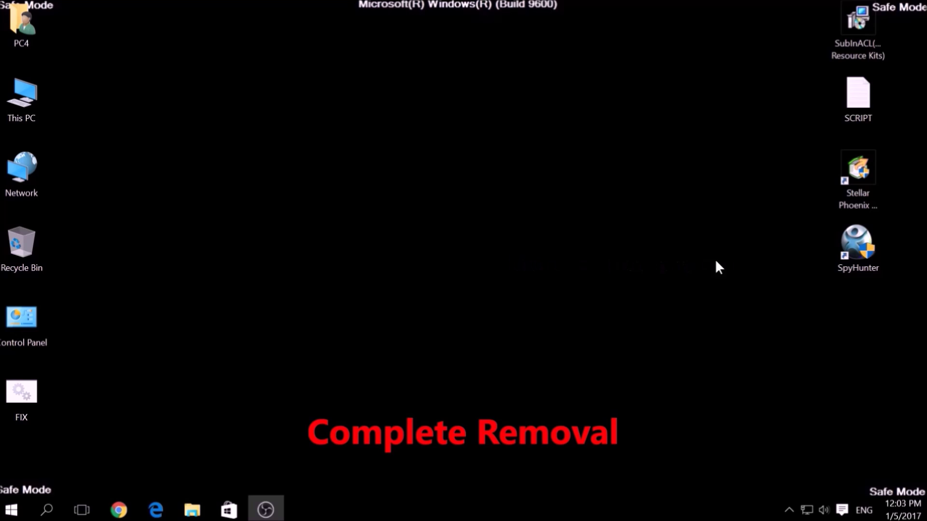
# Step: Open SpyHunter 4 from the desktop and start a Quick Scan from the Start New Scan page
pyautogui.doubleClick(844, 265)
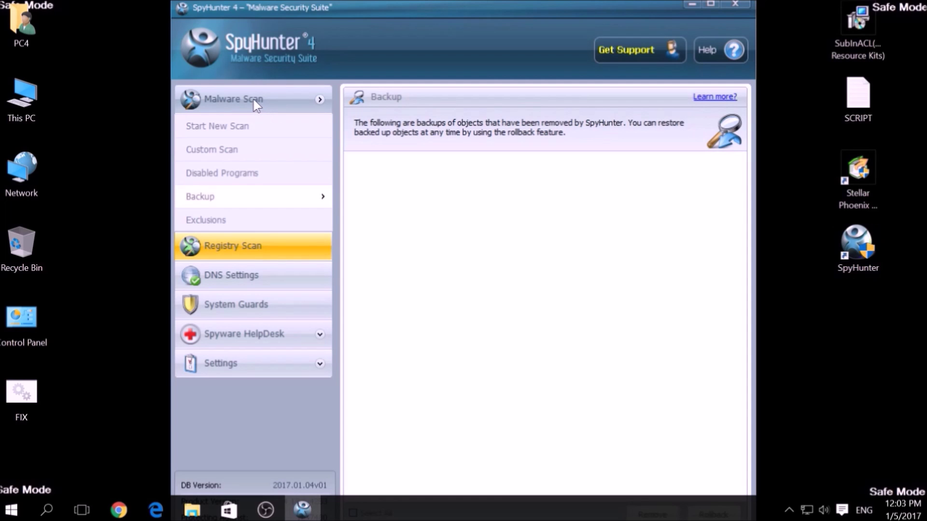
pyautogui.click(247, 131)
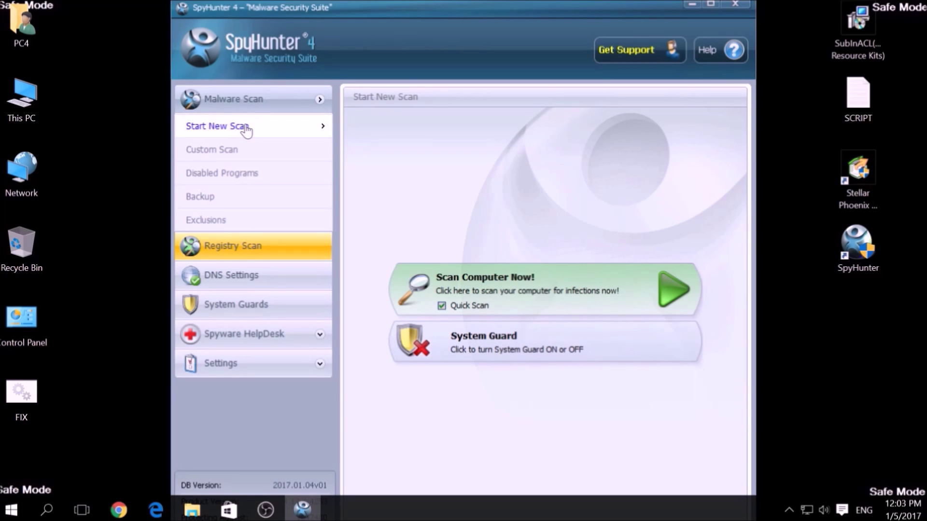
pyautogui.click(544, 282)
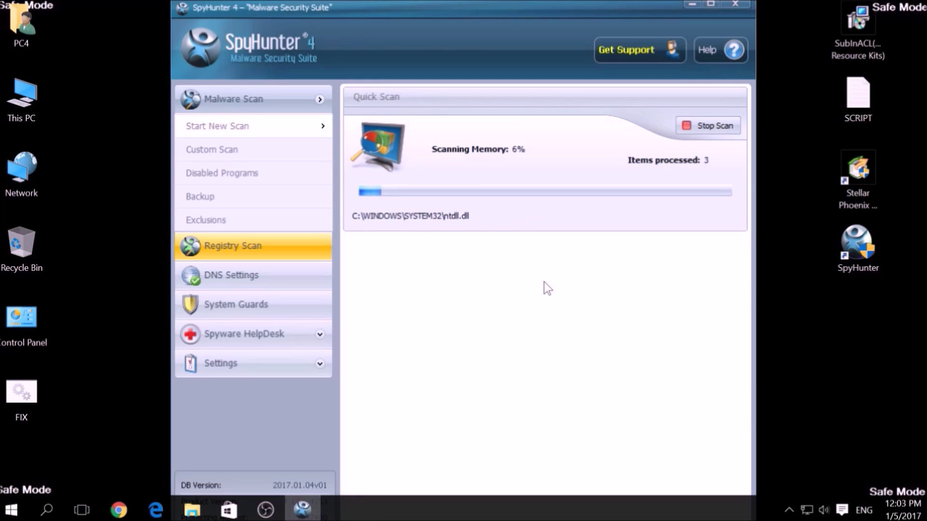